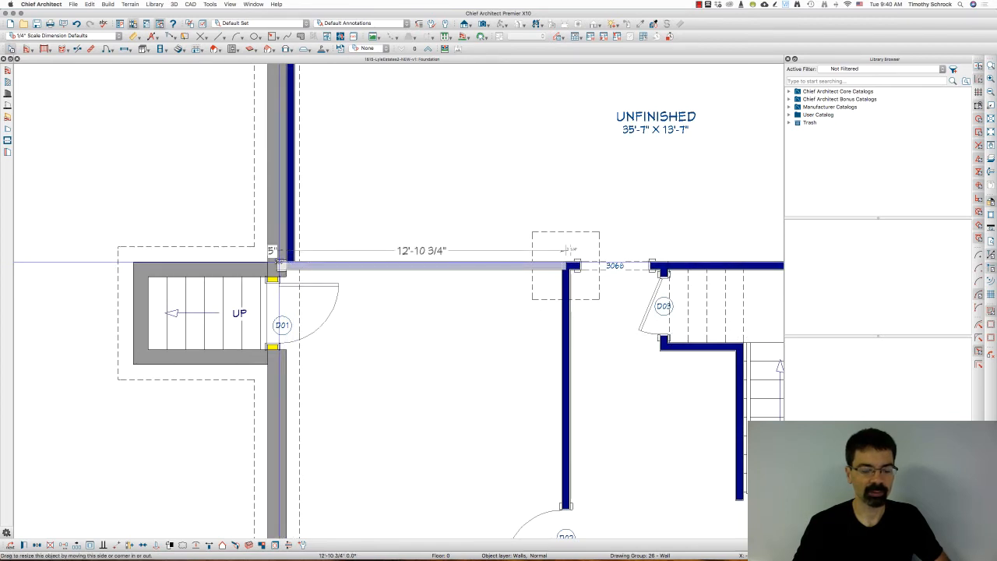
pyautogui.scroll(-3, 335, 226)
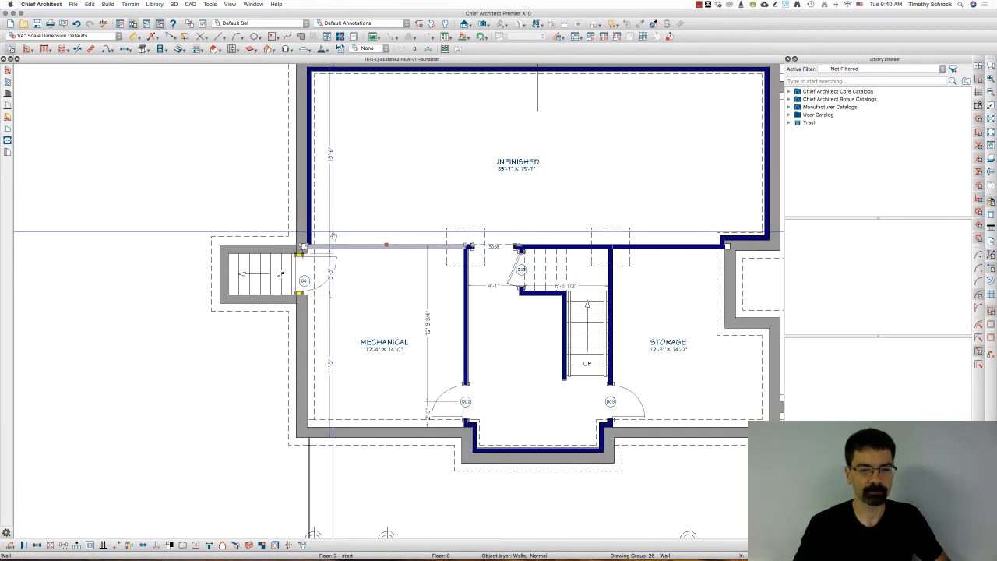
pyautogui.click(374, 300)
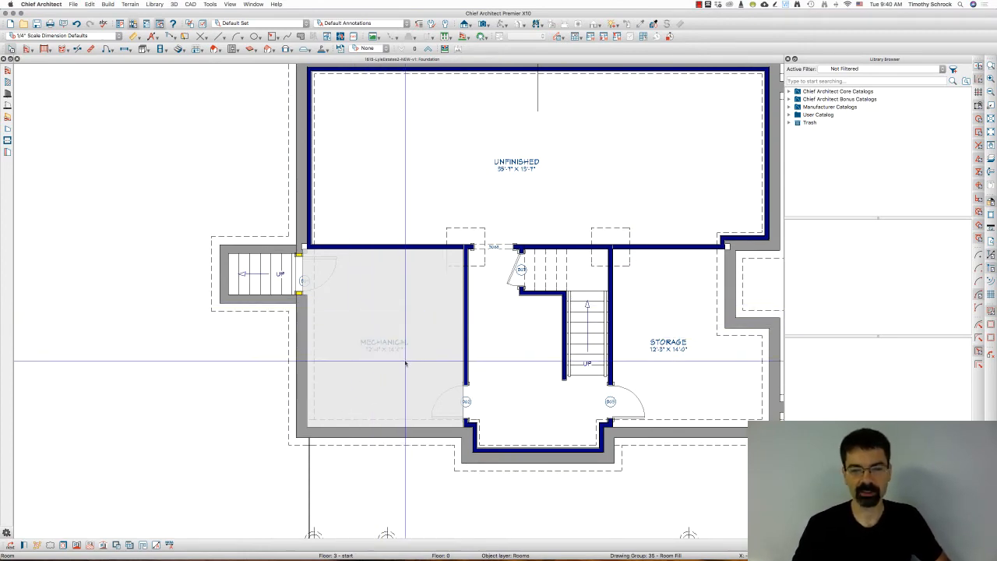
pyautogui.scroll(-2, 402, 364)
pyautogui.scroll(2, 709, 141)
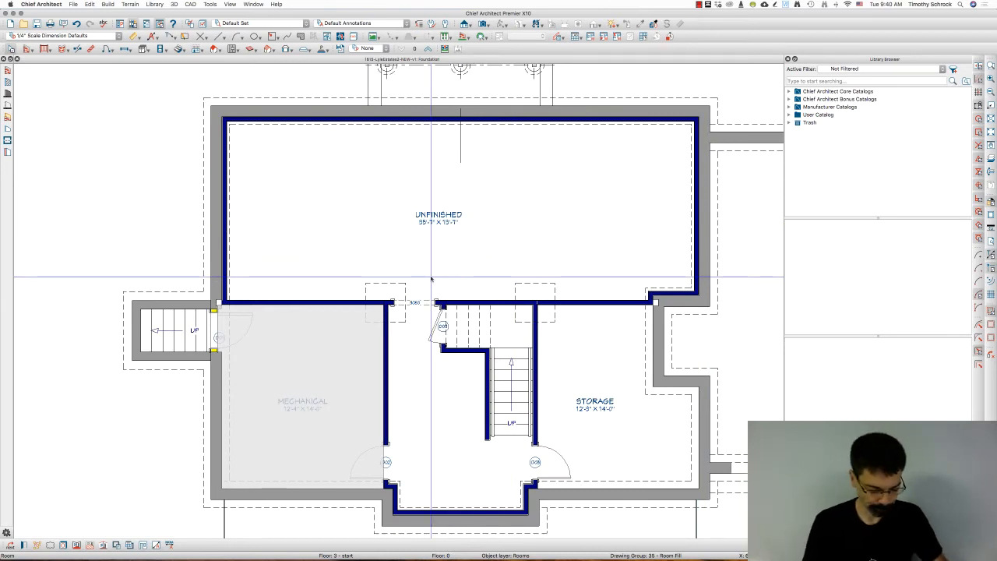
pyautogui.press('space')
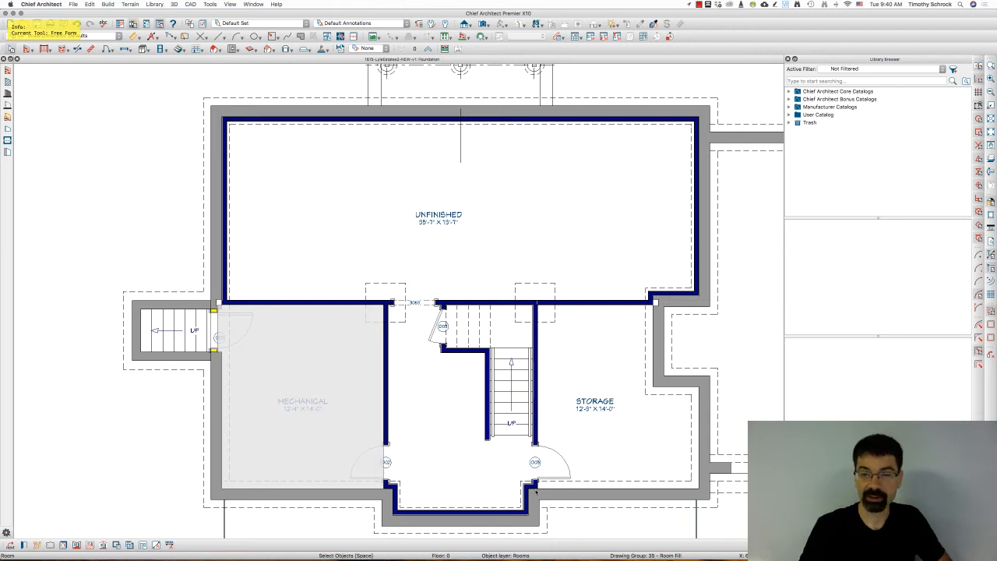
pyautogui.moveTo(536, 487)
pyautogui.mouseDown()
pyautogui.moveTo(538, 305)
pyautogui.moveTo(388, 305)
pyautogui.moveTo(384, 486)
pyautogui.moveTo(461, 520)
pyautogui.moveTo(532, 517)
pyautogui.mouseUp()
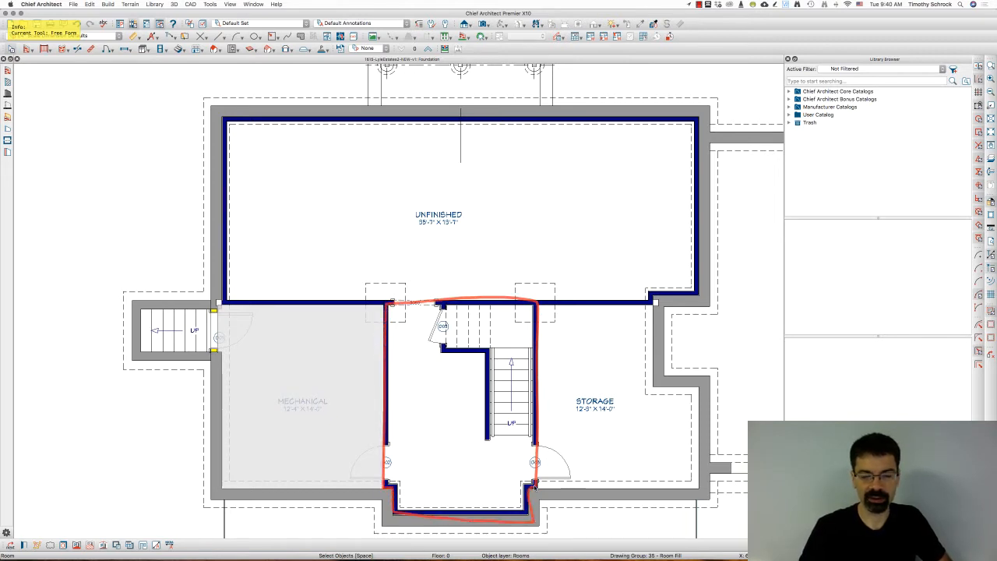
pyautogui.moveTo(426, 322)
pyautogui.mouseDown()
pyautogui.moveTo(489, 325)
pyautogui.moveTo(509, 451)
pyautogui.moveTo(484, 459)
pyautogui.mouseUp()
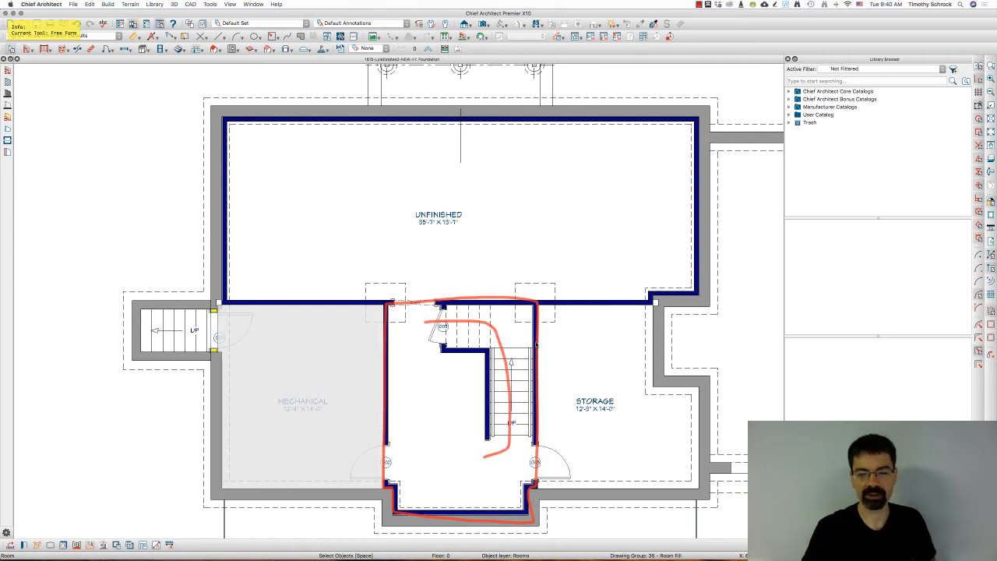
pyautogui.moveTo(560, 293); pyautogui.dragTo(554, 307)
pyautogui.moveTo(590, 283); pyautogui.dragTo(588, 311)
pyautogui.moveTo(621, 293)
pyautogui.mouseDown()
pyautogui.moveTo(619, 315)
pyautogui.moveTo(654, 305)
pyautogui.moveTo(694, 160)
pyautogui.moveTo(415, 125)
pyautogui.moveTo(230, 133)
pyautogui.moveTo(222, 299)
pyautogui.moveTo(374, 306)
pyautogui.mouseUp()
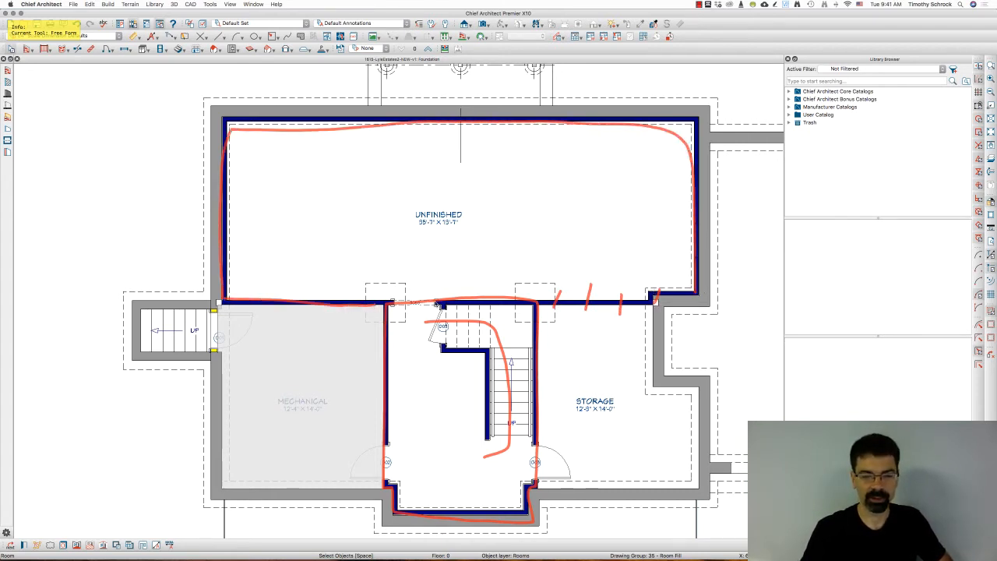
pyautogui.press('Escape')
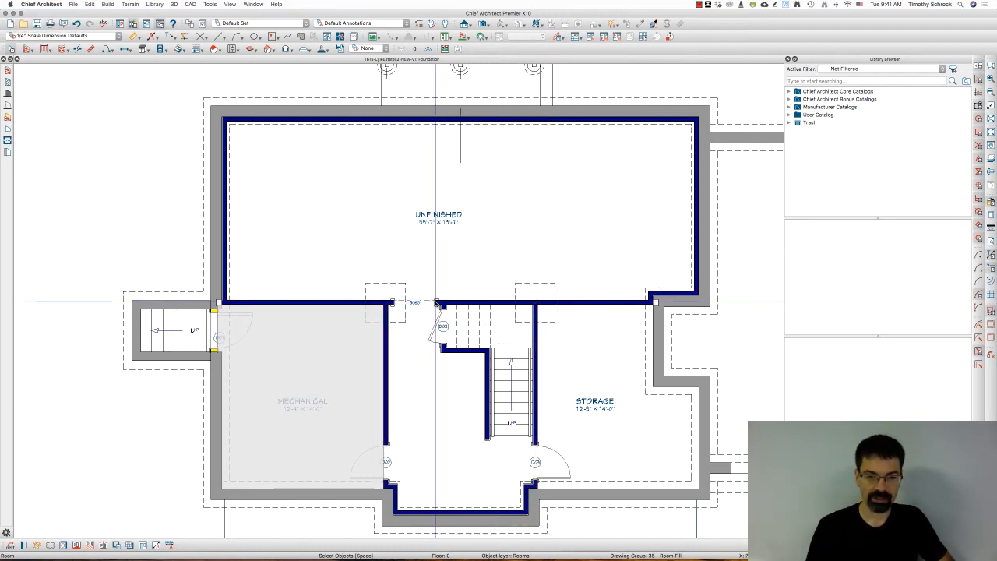
pyautogui.click(345, 302)
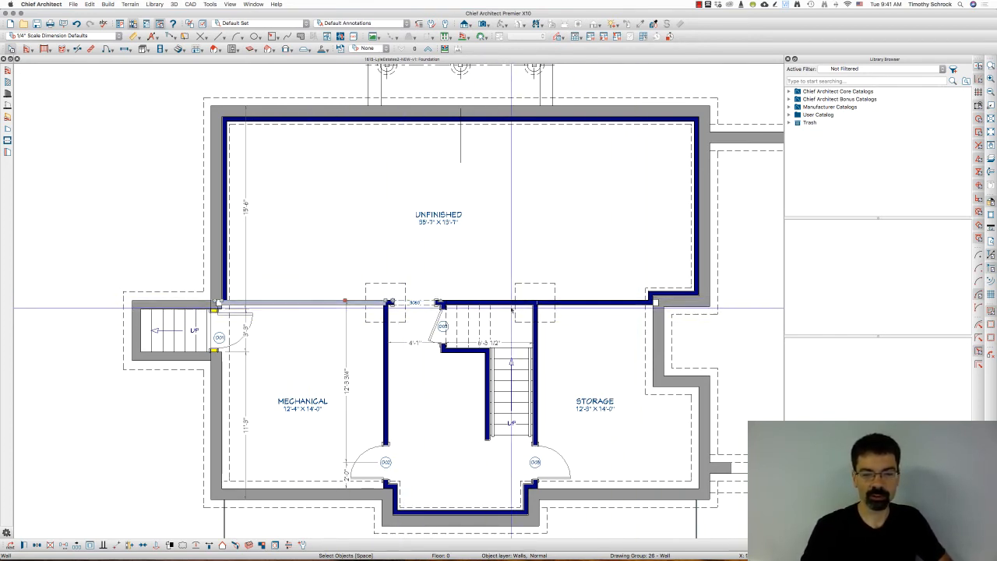
pyautogui.click(227, 254)
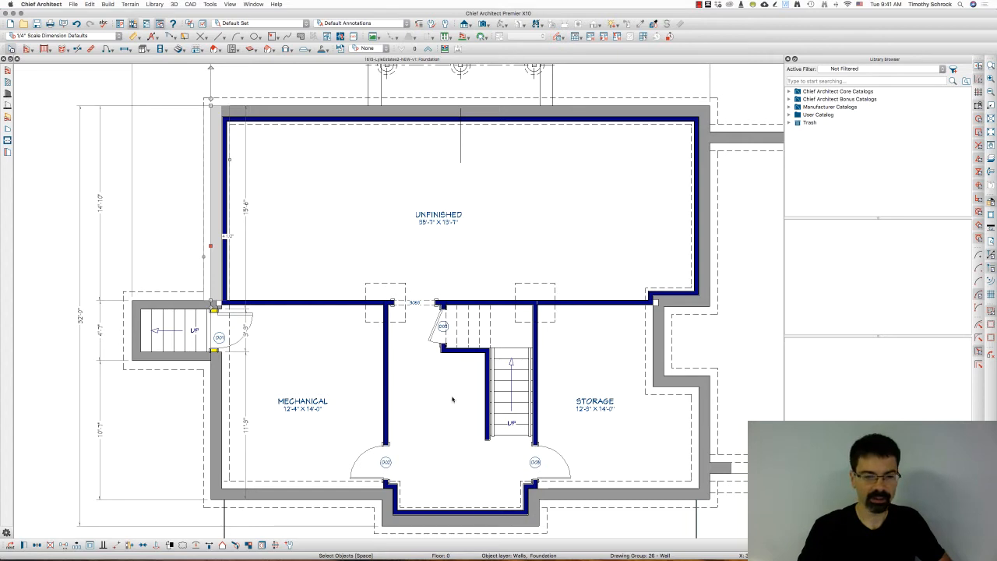
pyautogui.click(297, 303)
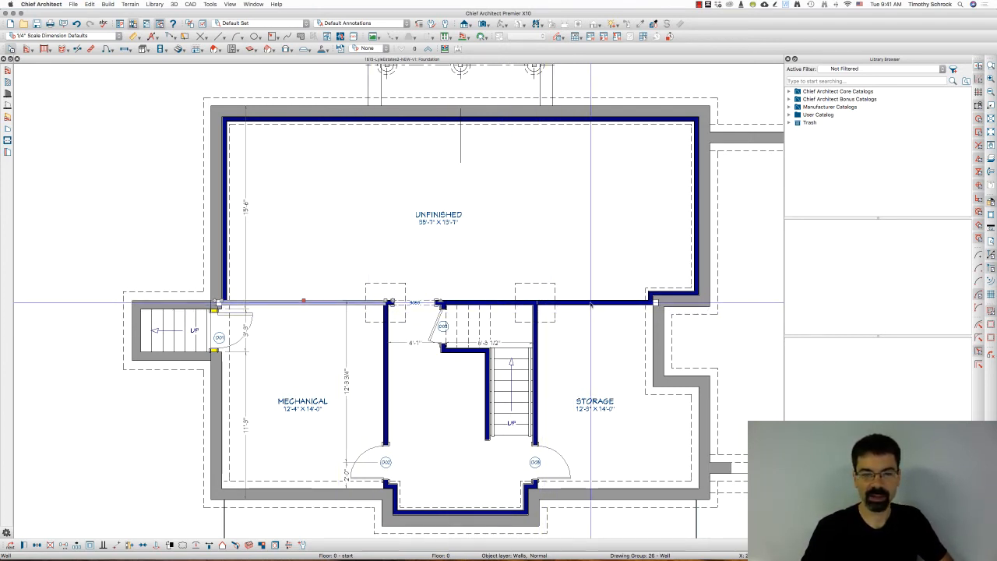
# Step: Select only the interior framed walls around the Unfinished room, including those shared with Mechanical and Storage, using the Straight Exterior Wall tool
pyautogui.click(27, 49)
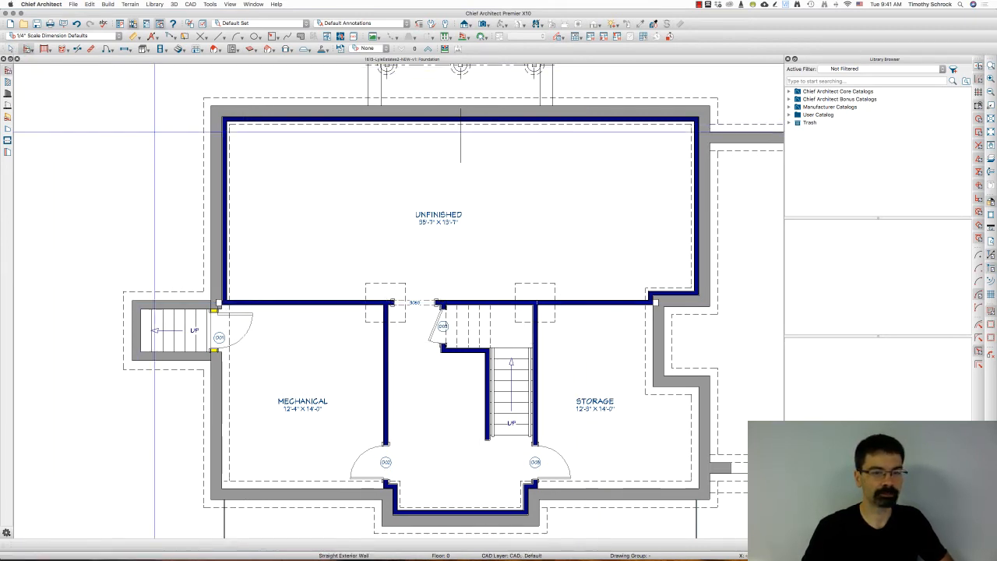
pyautogui.click(329, 304)
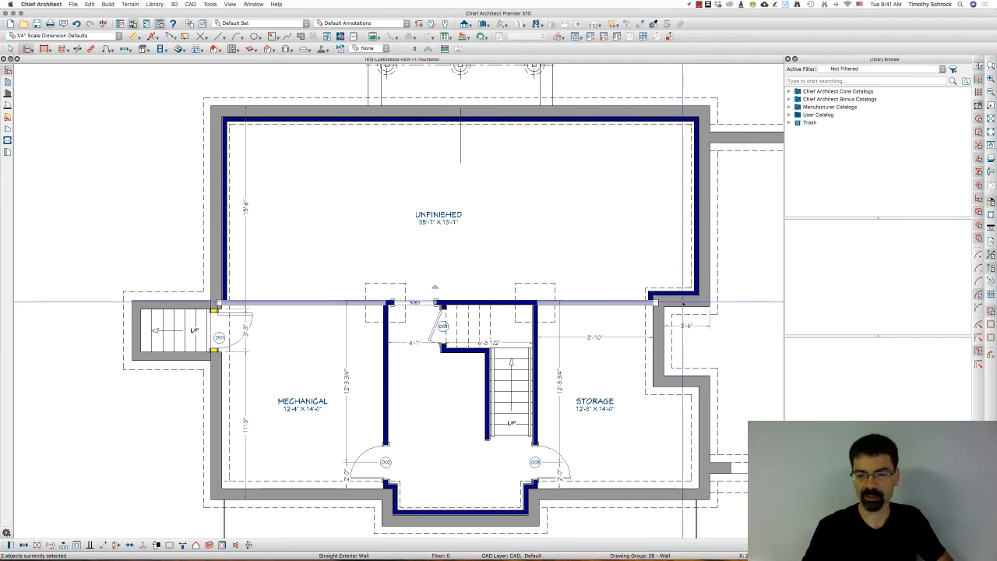
pyautogui.moveTo(700, 297); pyautogui.dragTo(547, 114)
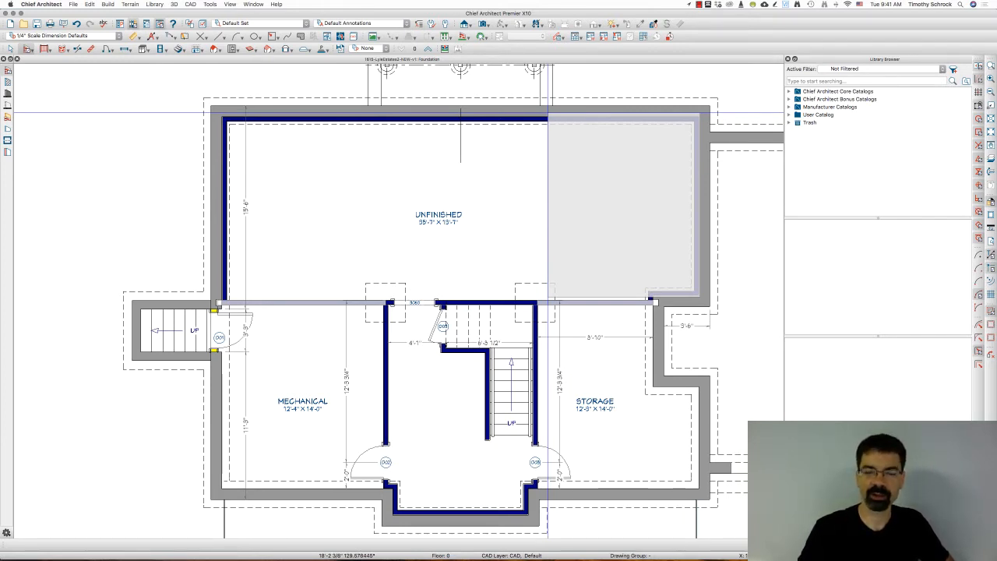
pyautogui.moveTo(547, 115); pyautogui.dragTo(220, 115)
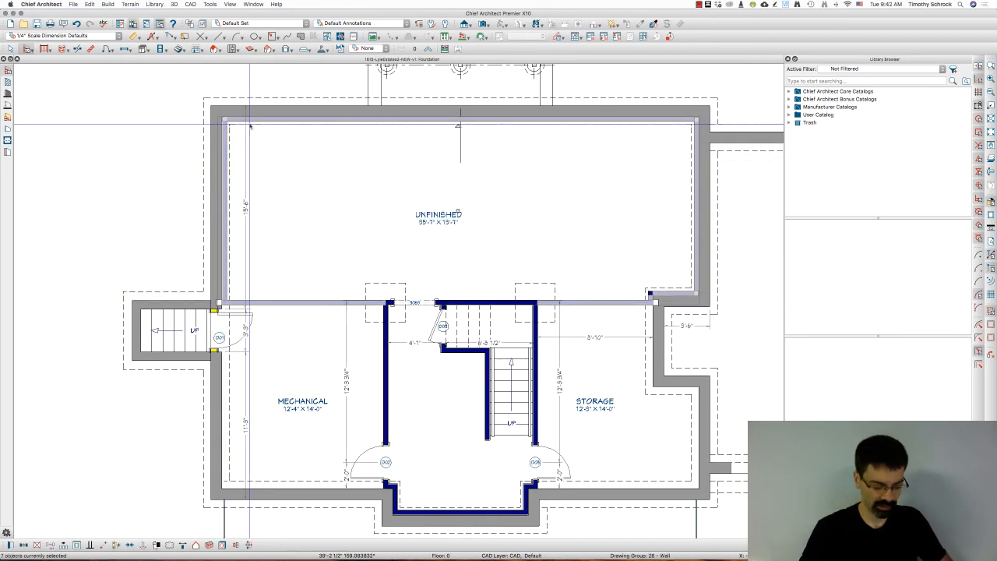
pyautogui.press('r')
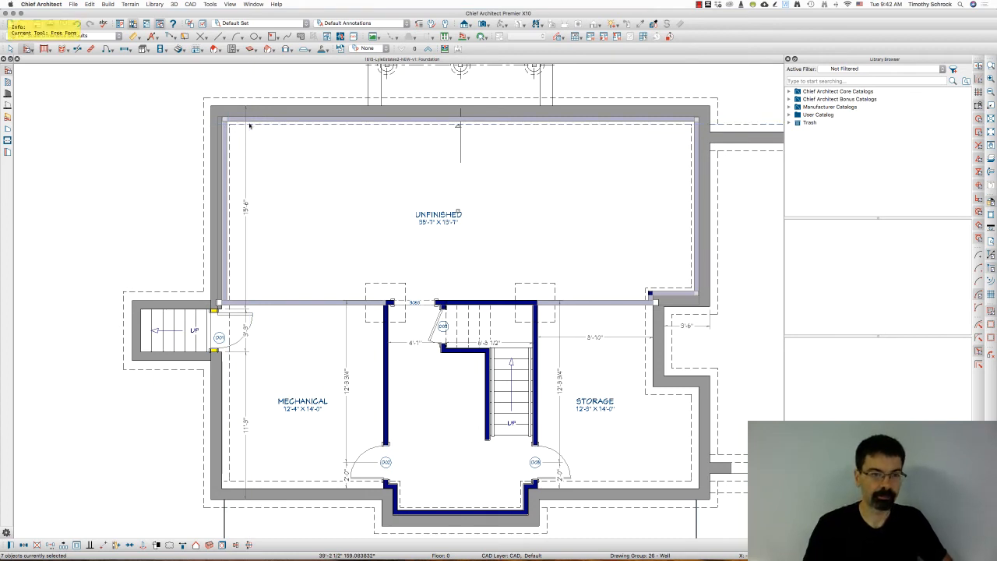
pyautogui.moveTo(379, 307)
pyautogui.mouseDown()
pyautogui.moveTo(252, 303)
pyautogui.moveTo(226, 237)
pyautogui.moveTo(230, 126)
pyautogui.moveTo(666, 119)
pyautogui.moveTo(695, 132)
pyautogui.moveTo(703, 229)
pyautogui.moveTo(691, 293)
pyautogui.moveTo(543, 306)
pyautogui.mouseUp()
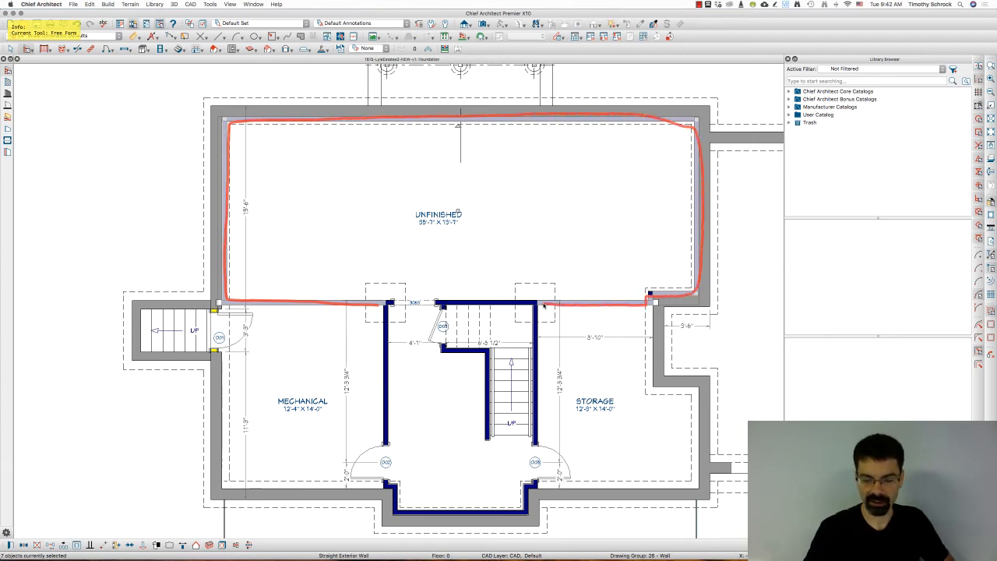
pyautogui.press('Escape')
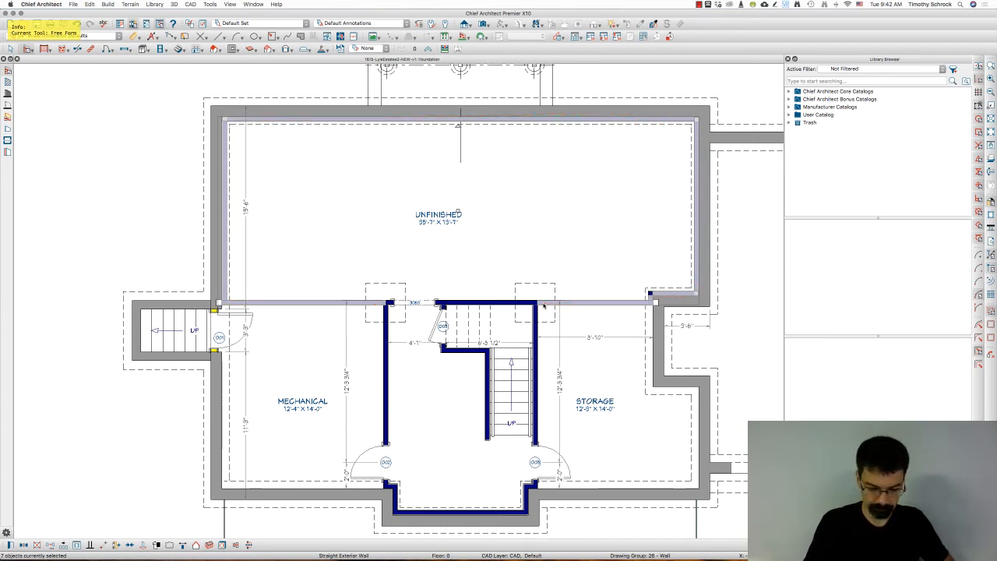
# Step: Assign the selected walls to the layer "Walls, Normal 2" in their wall specification
pyautogui.click(23, 544)
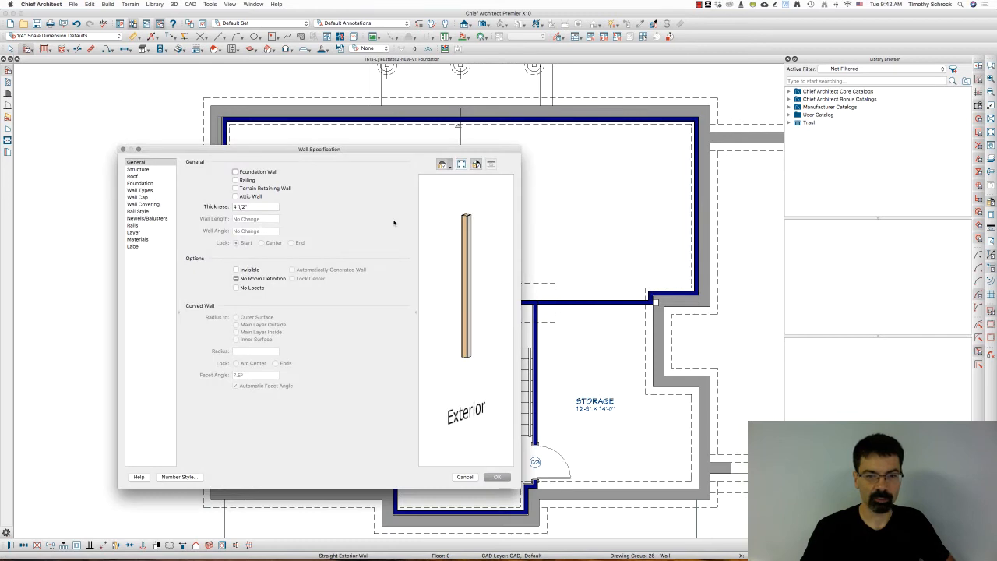
pyautogui.click(144, 233)
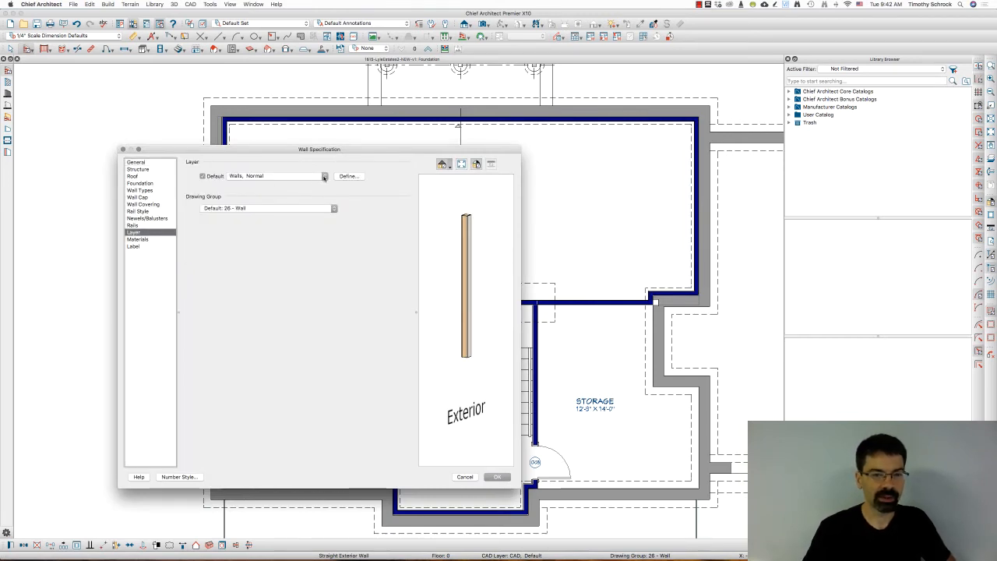
pyautogui.click(324, 177)
pyautogui.click(345, 177)
pyautogui.click(345, 177)
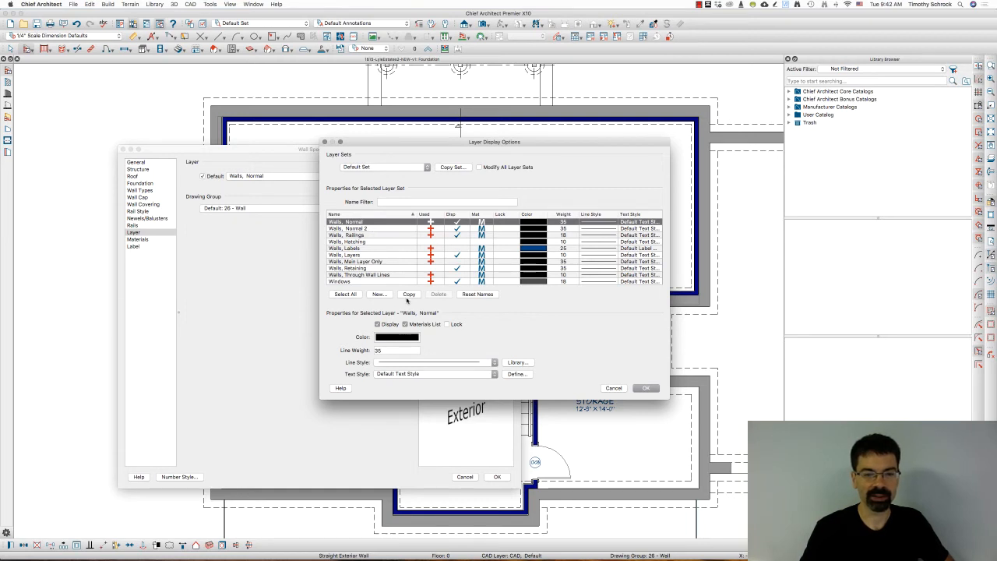
pyautogui.click(363, 229)
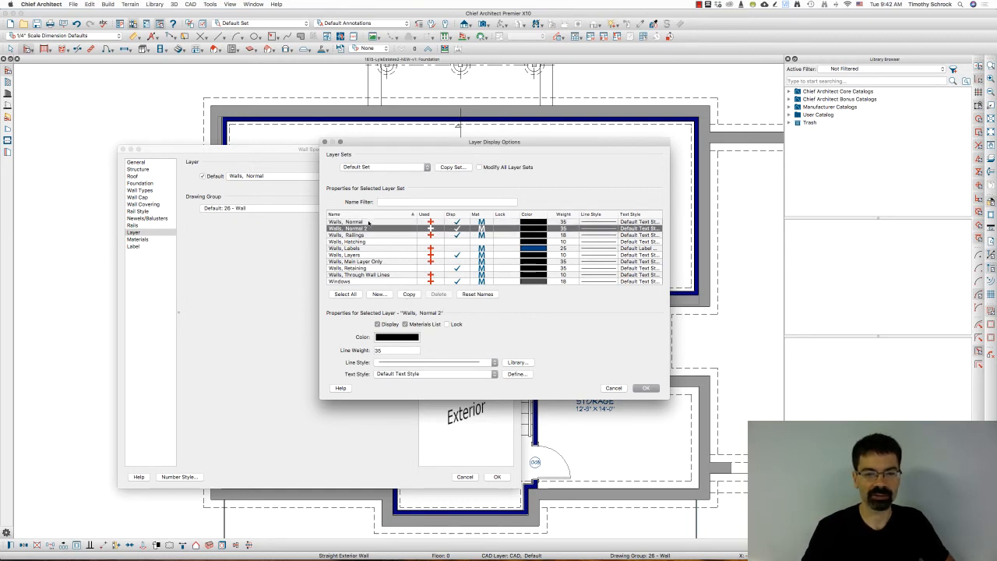
pyautogui.click(374, 214)
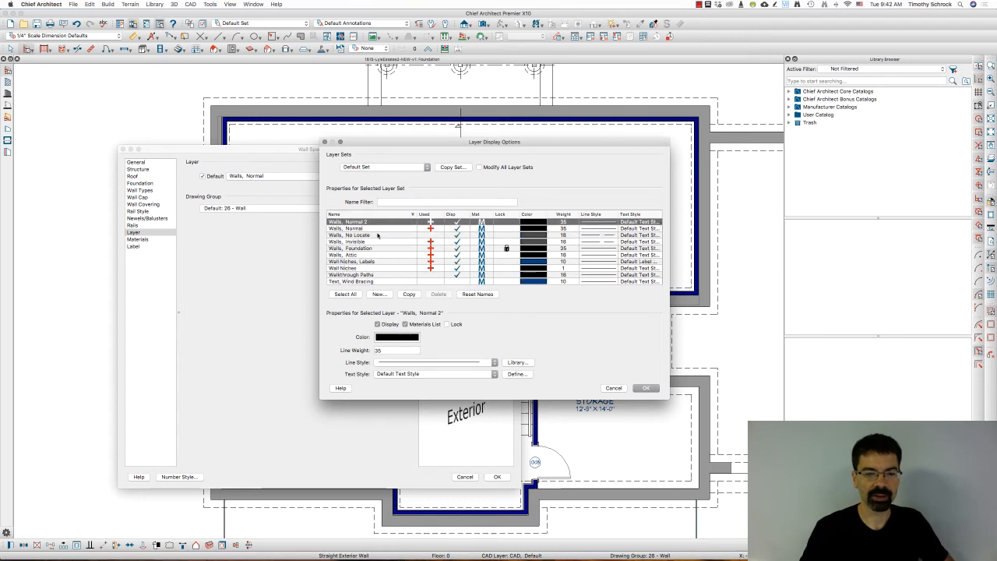
pyautogui.scroll(2, 377, 235)
pyautogui.click(376, 243)
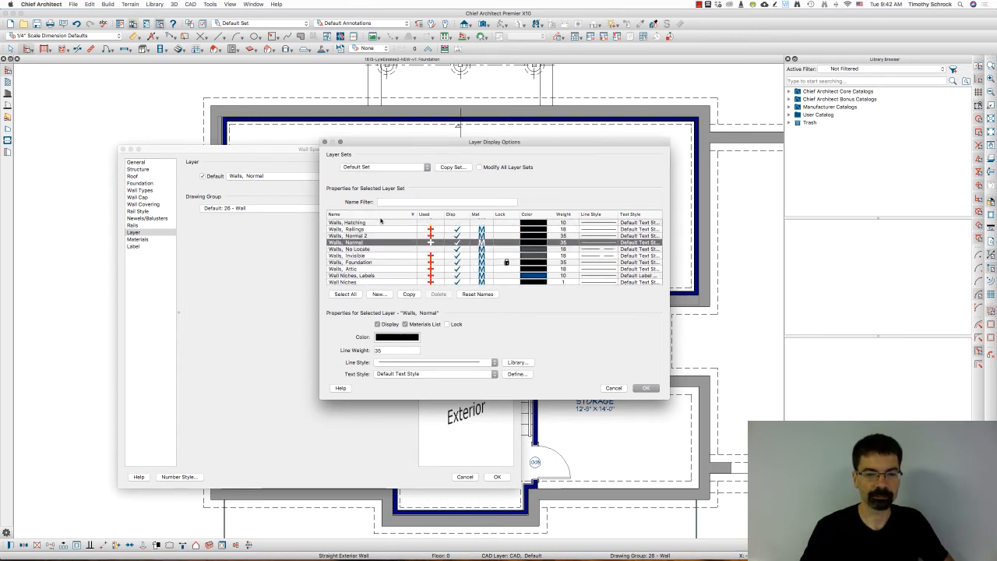
pyautogui.click(385, 215)
pyautogui.scroll(-5, 384, 254)
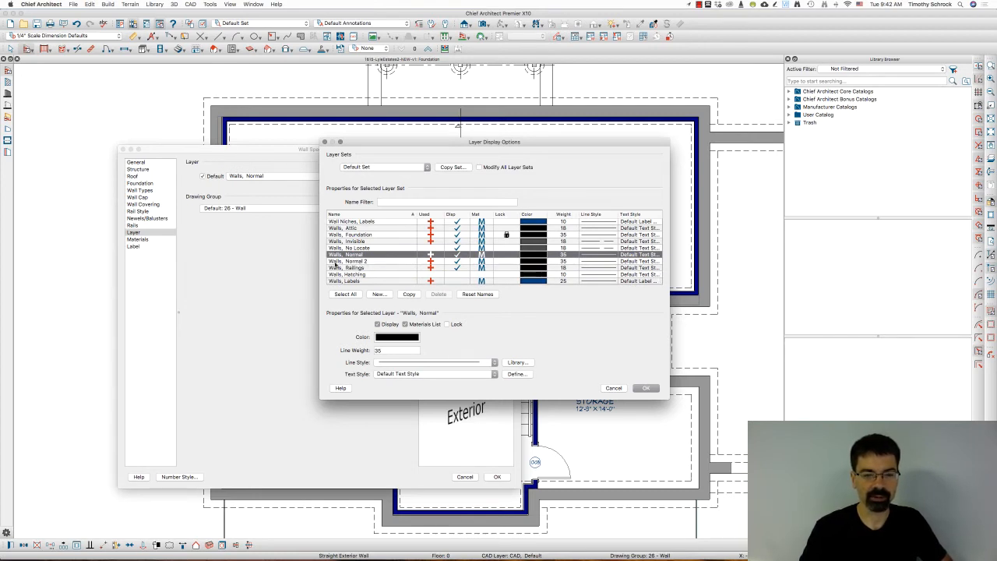
pyautogui.click(372, 262)
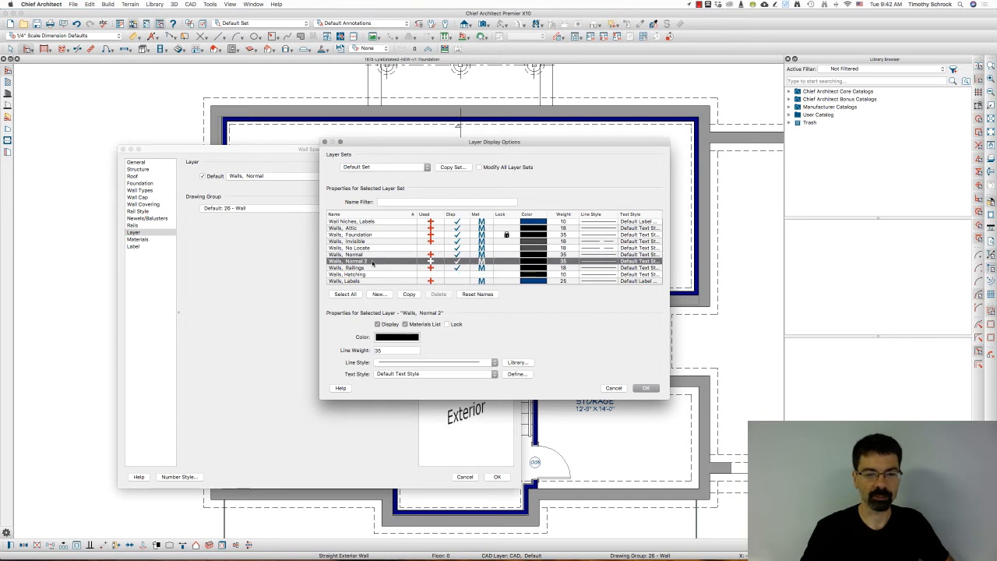
pyautogui.click(645, 387)
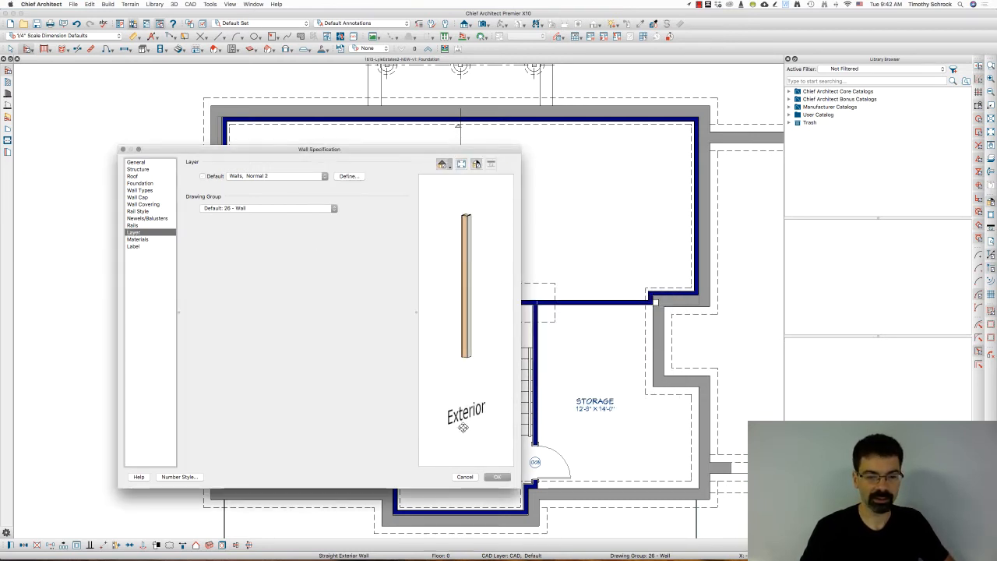
pyautogui.click(497, 476)
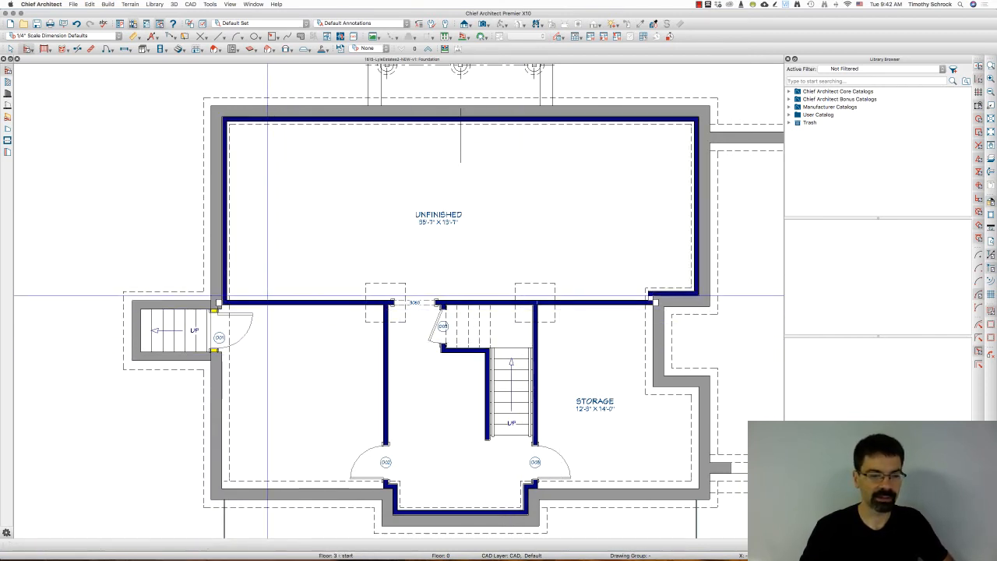
# Step: Check the layer of the wall between Mechanical and Unfinished, and review the "Walls, Foundation" layer in the layer display options
pyautogui.click(227, 301)
pyautogui.moveTo(227, 300); pyautogui.dragTo(215, 301)
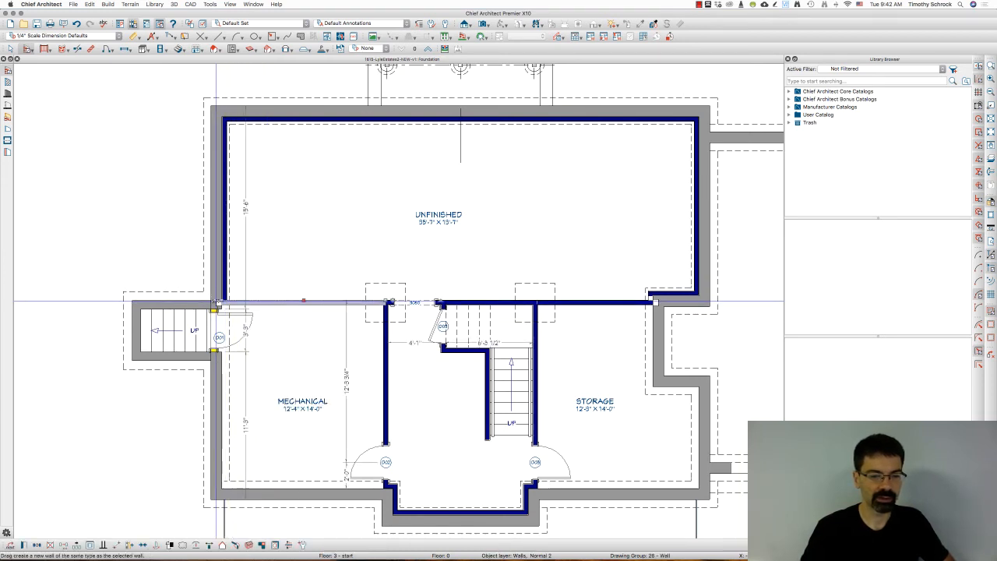
pyautogui.click(300, 360)
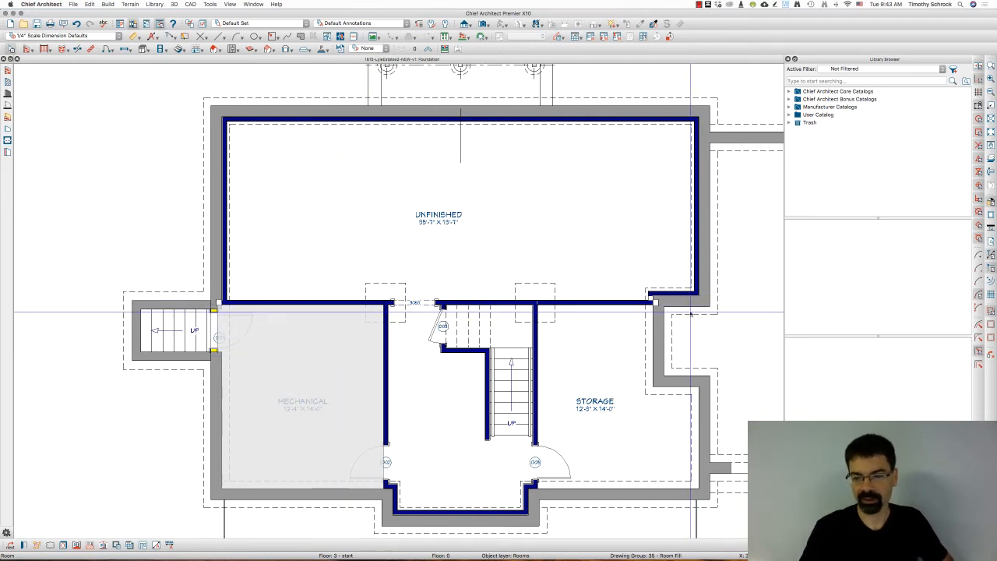
pyautogui.scroll(3, 697, 306)
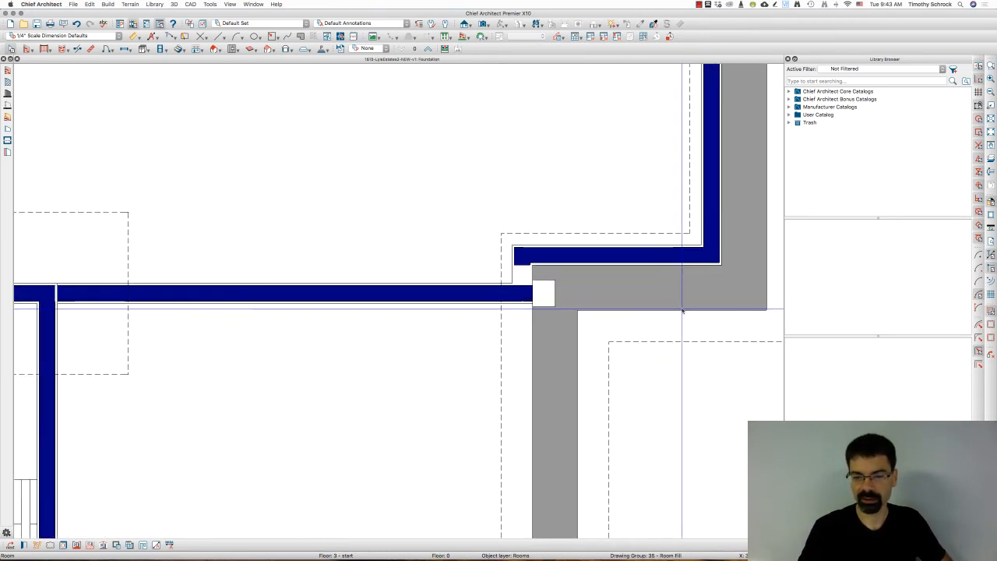
pyautogui.press('l')
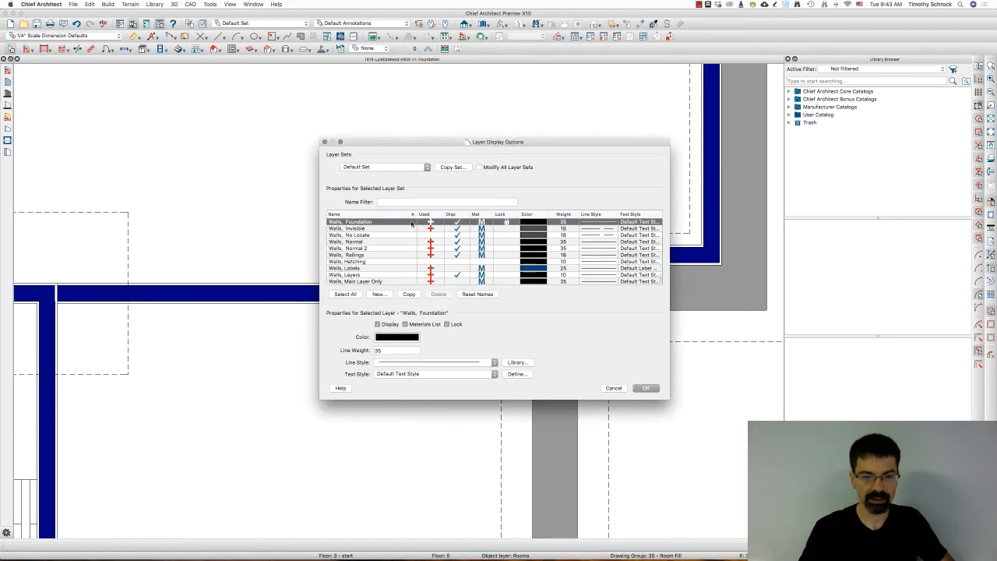
pyautogui.press('Return')
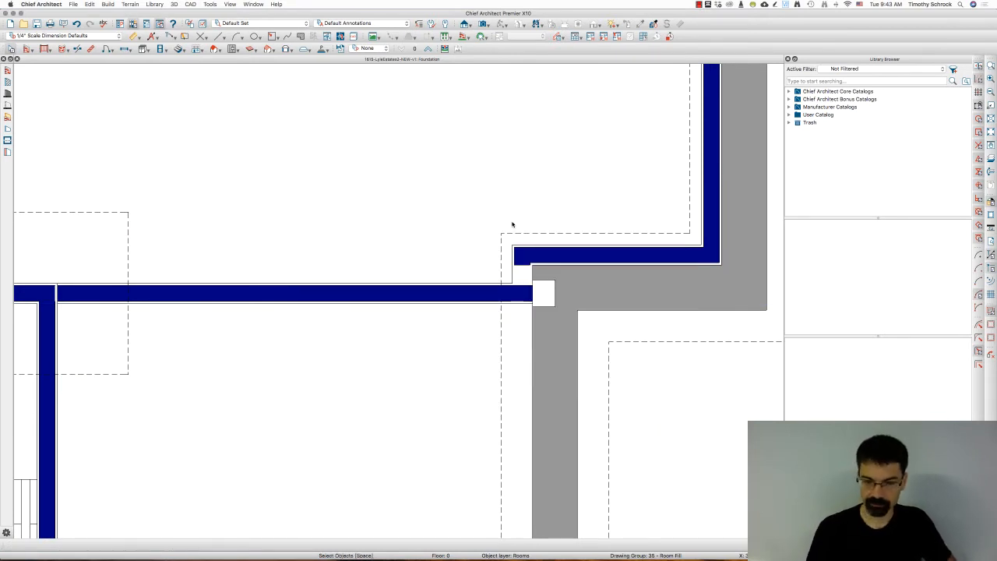
# Step: Move the short return wall at the jog above Storage away from the foundation, and pull the adjoining vertical foundation wall's end back to the corner
pyautogui.scroll(1, 527, 260)
pyautogui.click(532, 263)
pyautogui.moveTo(533, 263); pyautogui.dragTo(473, 264)
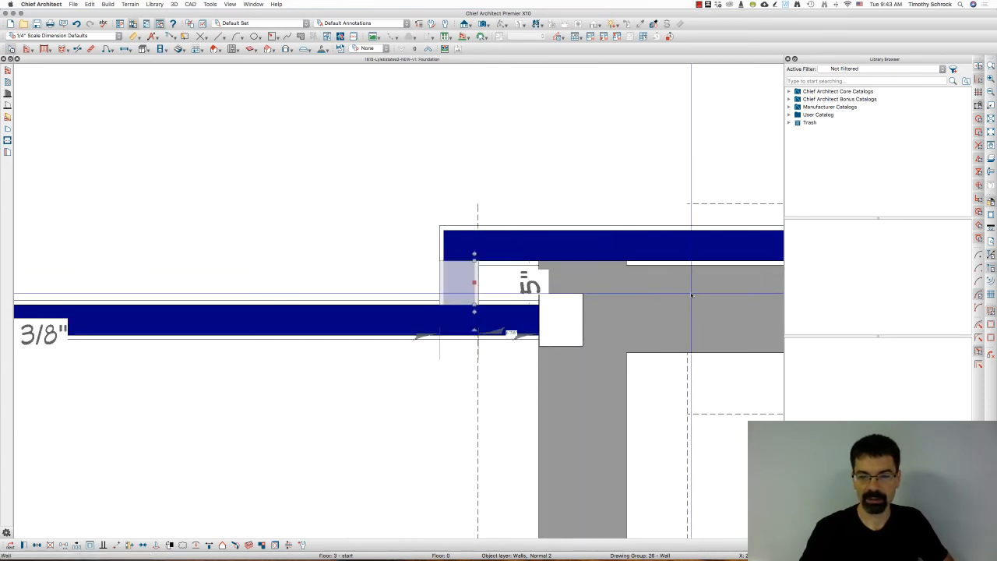
pyautogui.click(616, 267)
pyautogui.moveTo(625, 254); pyautogui.dragTo(625, 315)
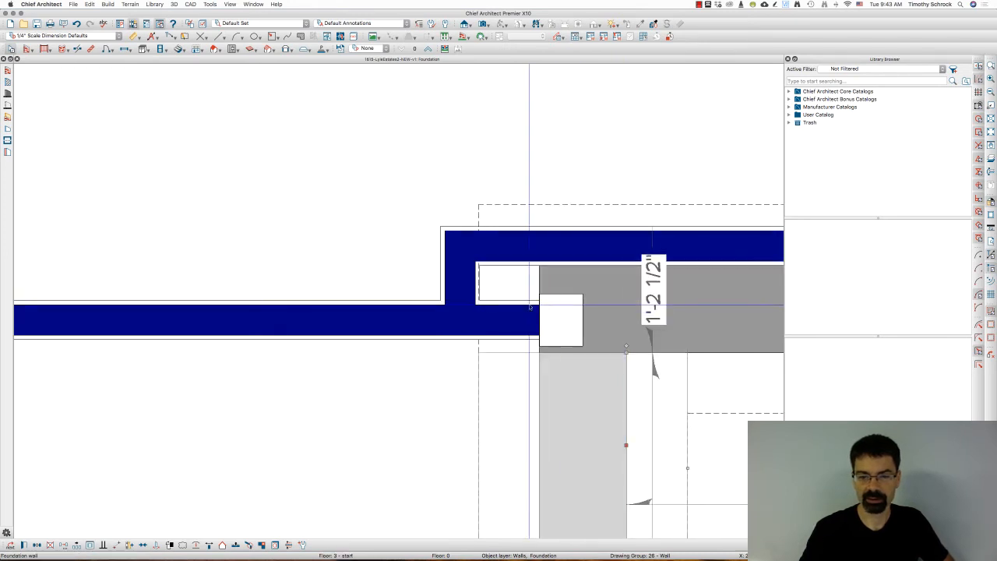
# Step: Move the short return wall at the jog above Storage back against the corner of the foundation wall
pyautogui.click(476, 282)
pyautogui.moveTo(474, 281); pyautogui.dragTo(546, 281)
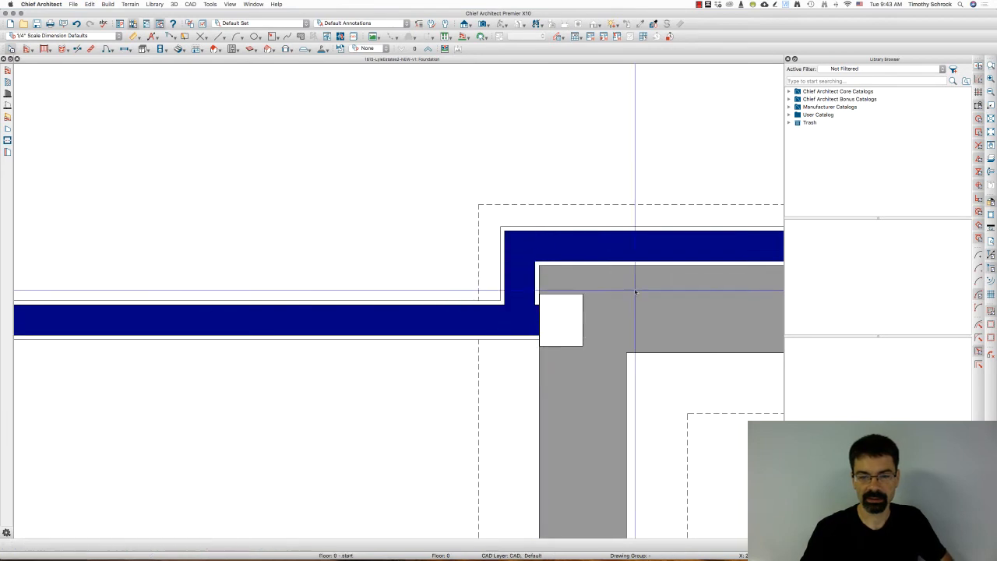
pyautogui.scroll(-4, 608, 309)
pyautogui.scroll(-5, 607, 309)
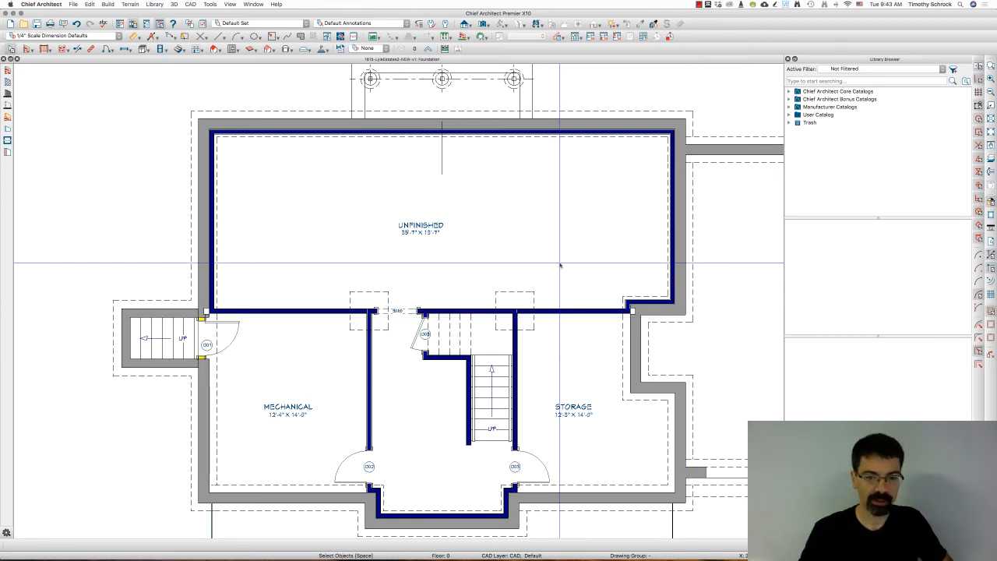
# Step: Hide the layer "Walls, Normal 2" in all layer sets, and display it again only in the Default Set
pyautogui.press('l')
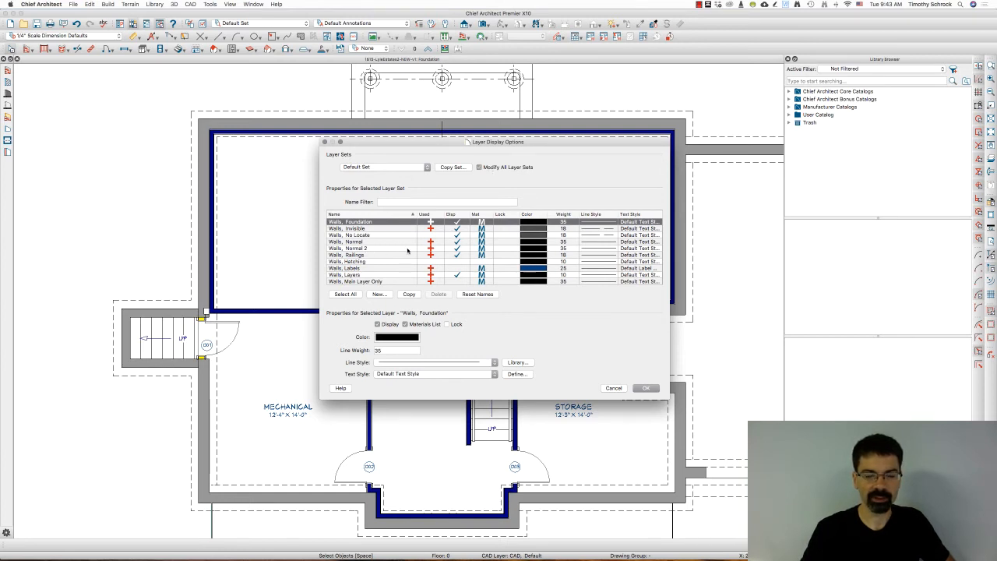
pyautogui.click(458, 248)
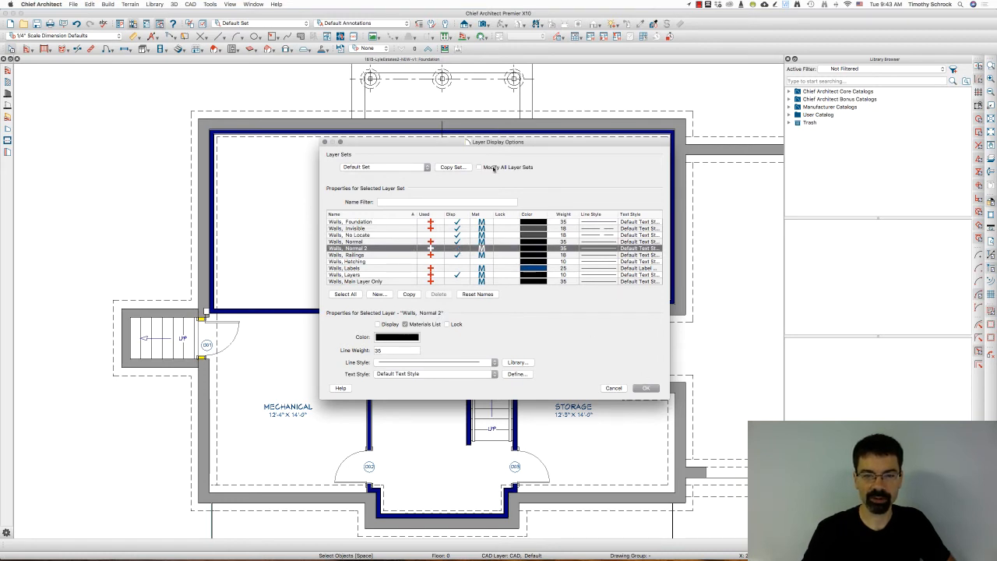
pyautogui.click(456, 249)
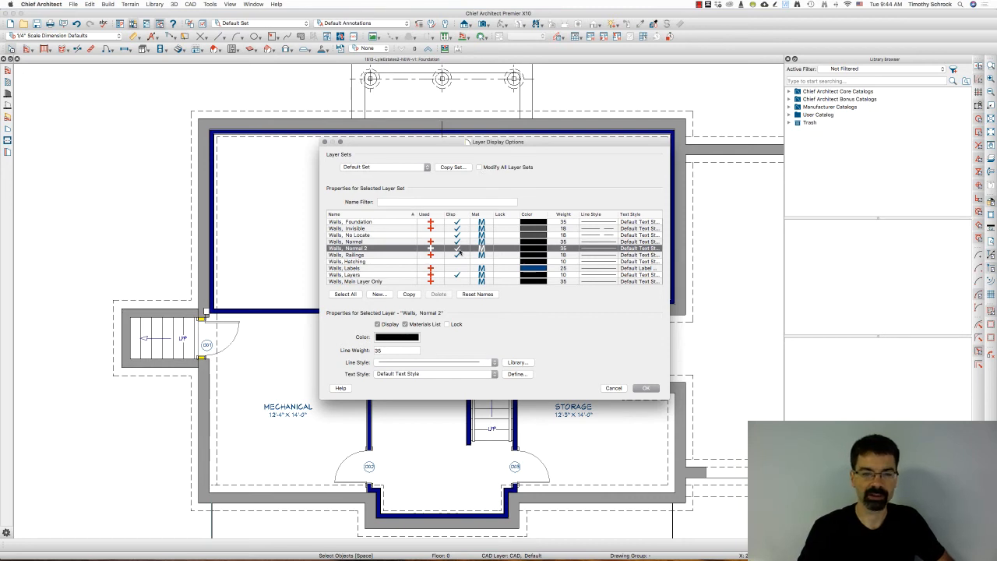
pyautogui.click(645, 387)
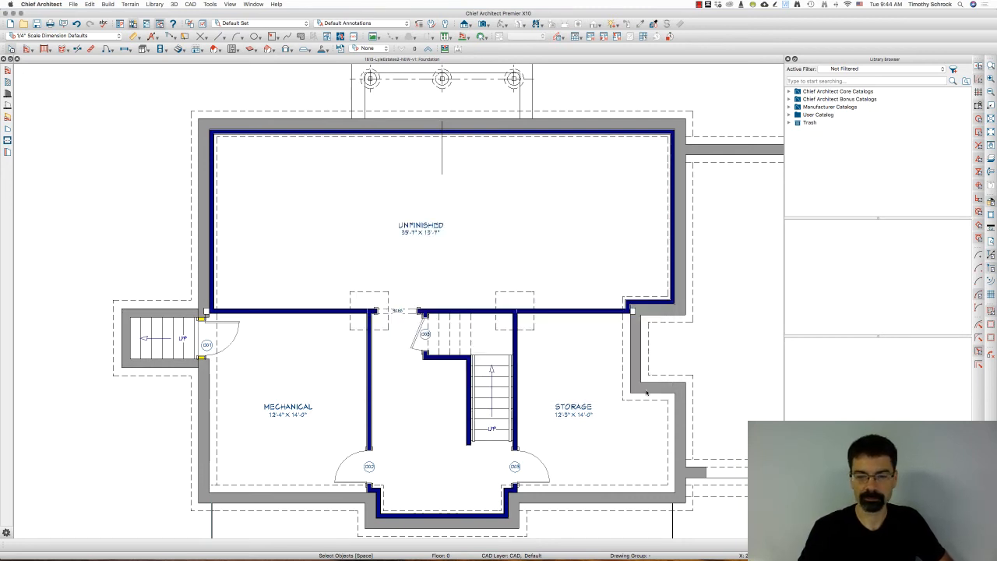
# Step: Switch the foundation plan to the CD Plan Annotations annotation set
pyautogui.click(380, 24)
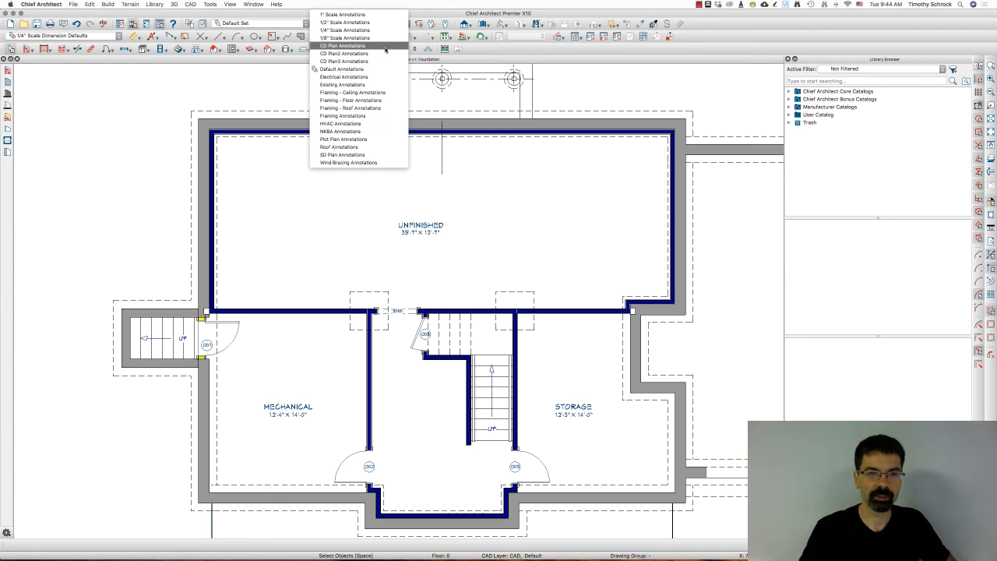
pyautogui.click(385, 46)
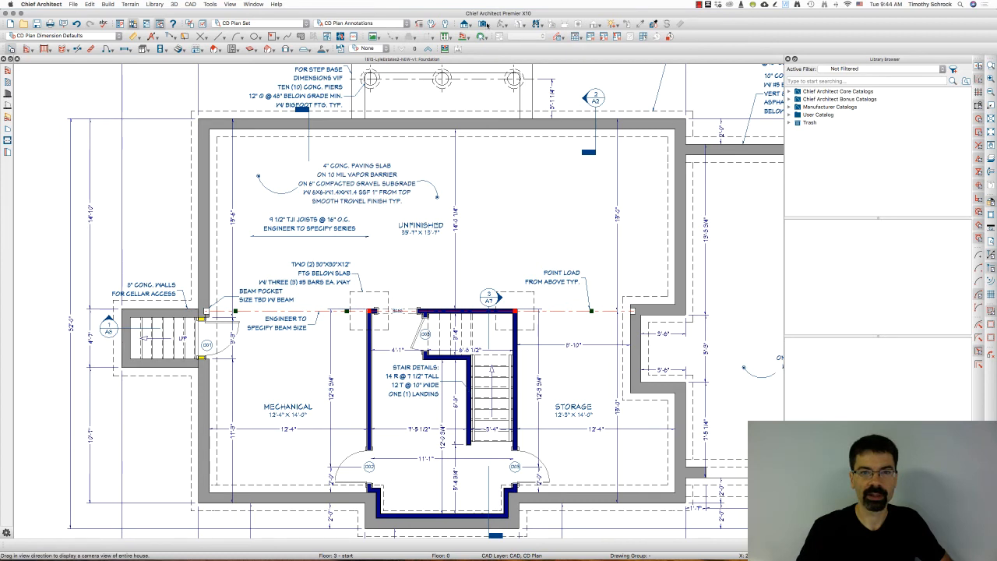
# Step: Create a perspective floor overview of the basement, examine the walls around the Unfinished room from several angles, and close the view
pyautogui.click(485, 26)
pyautogui.click(507, 68)
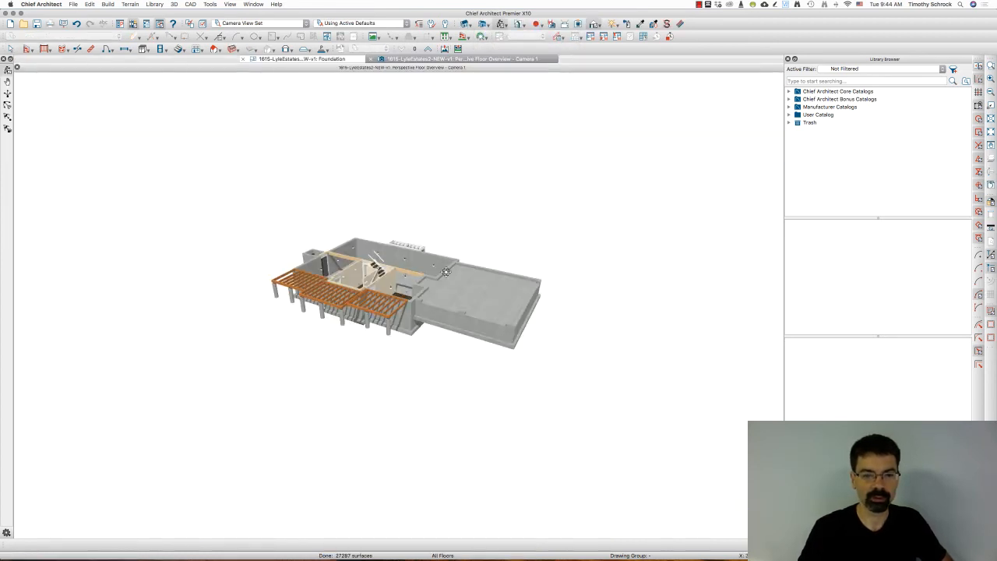
pyautogui.moveTo(447, 267); pyautogui.dragTo(446, 282)
pyautogui.scroll(5, 370, 263)
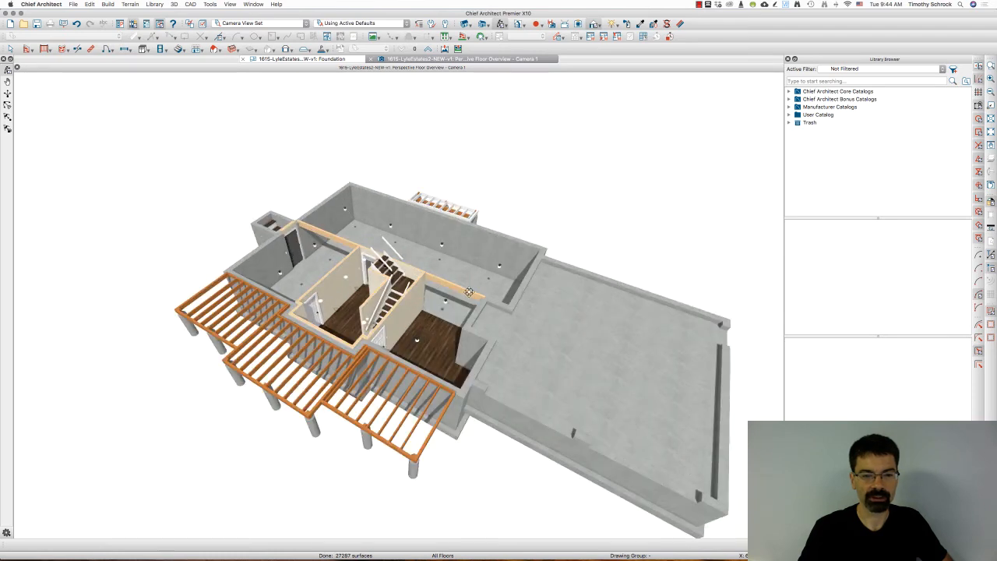
pyautogui.moveTo(461, 299); pyautogui.dragTo(510, 322)
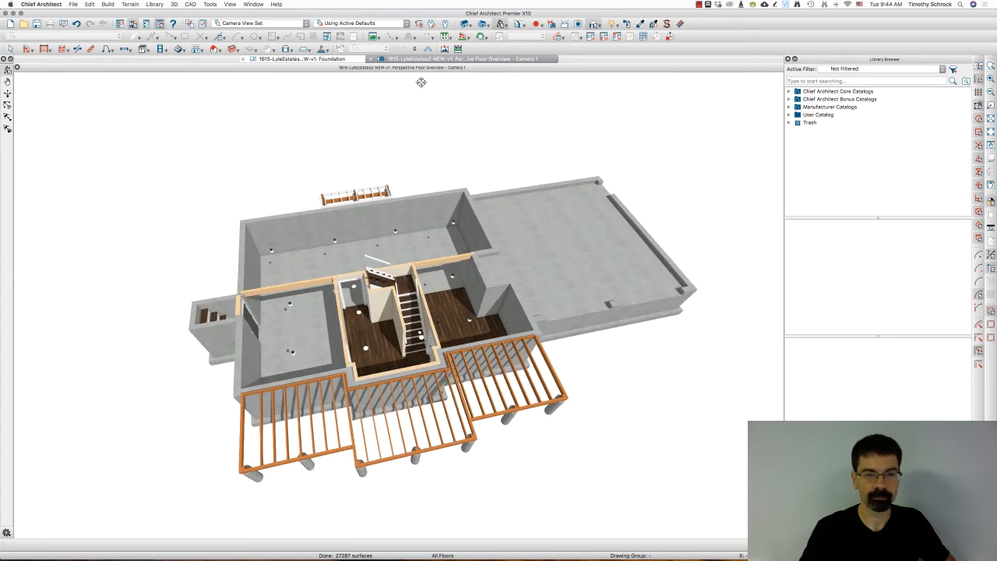
pyautogui.click(371, 60)
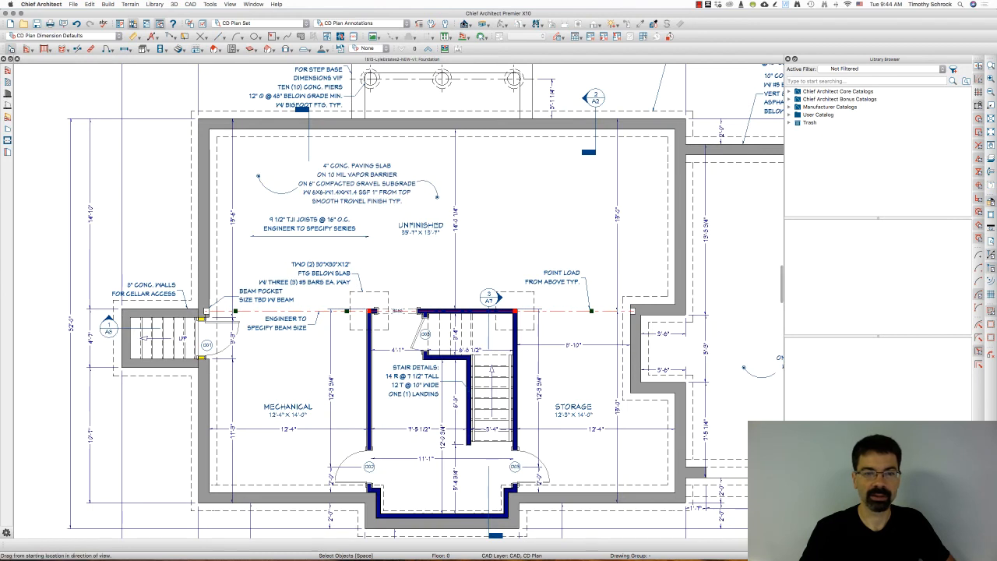
# Step: Create a cross section through the Unfinished room facing the cellar access, and generate Auto Detail for its basement level
pyautogui.moveTo(273, 248); pyautogui.dragTo(201, 253)
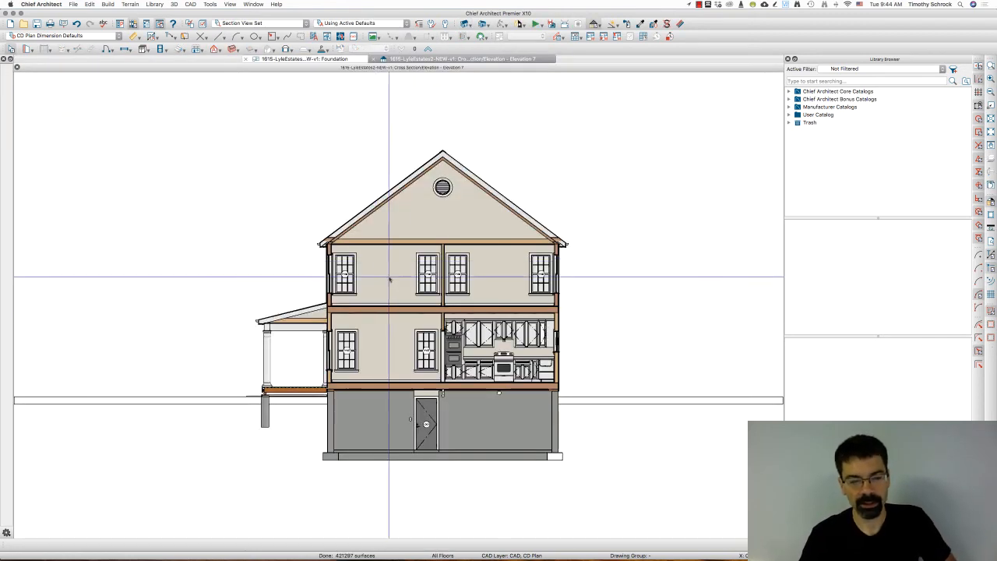
pyautogui.moveTo(387, 401); pyautogui.dragTo(595, 479)
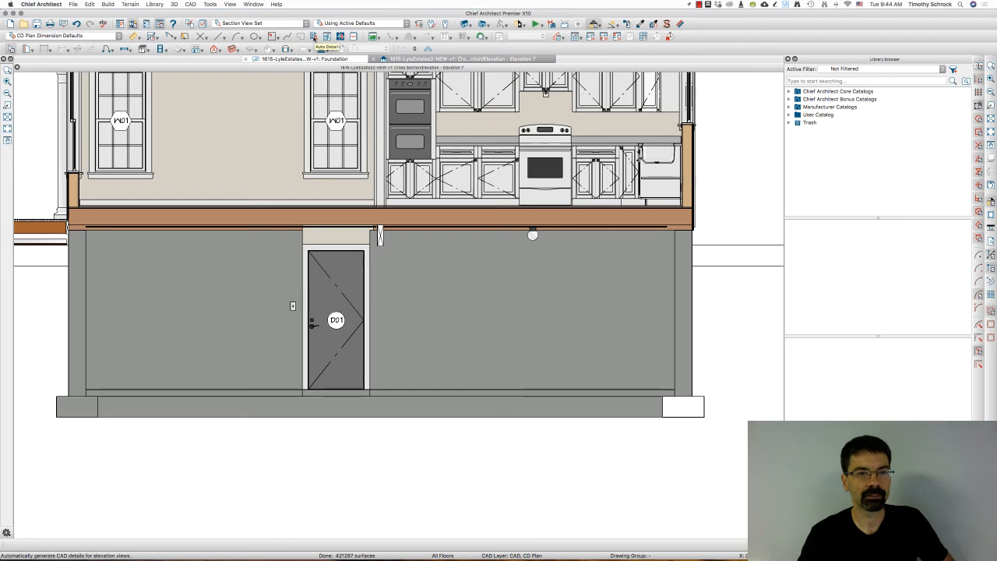
pyautogui.click(313, 38)
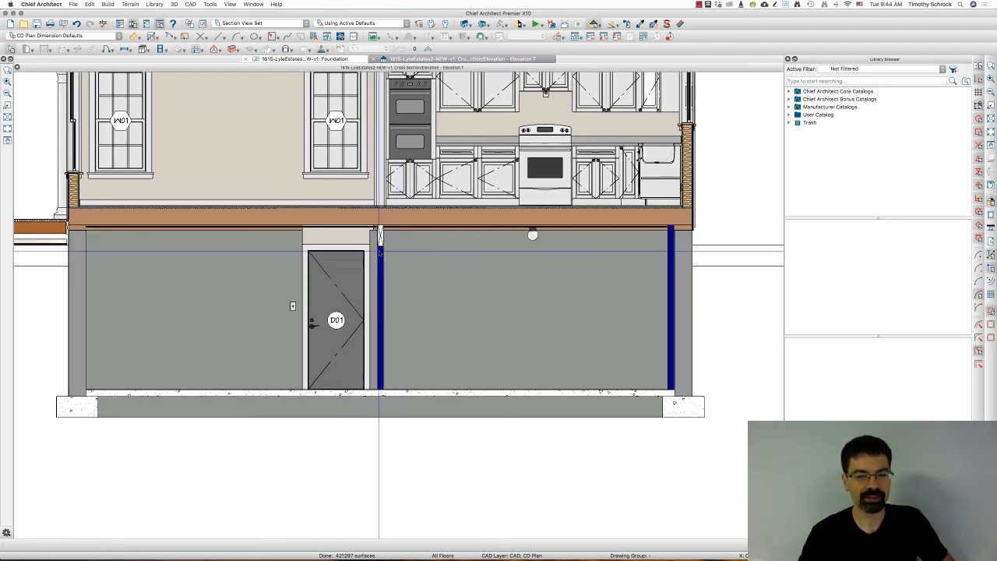
# Step: Delete the two framed-wall detail polylines in the basement of the cross section, and close the section to return to the foundation plan
pyautogui.click(670, 276)
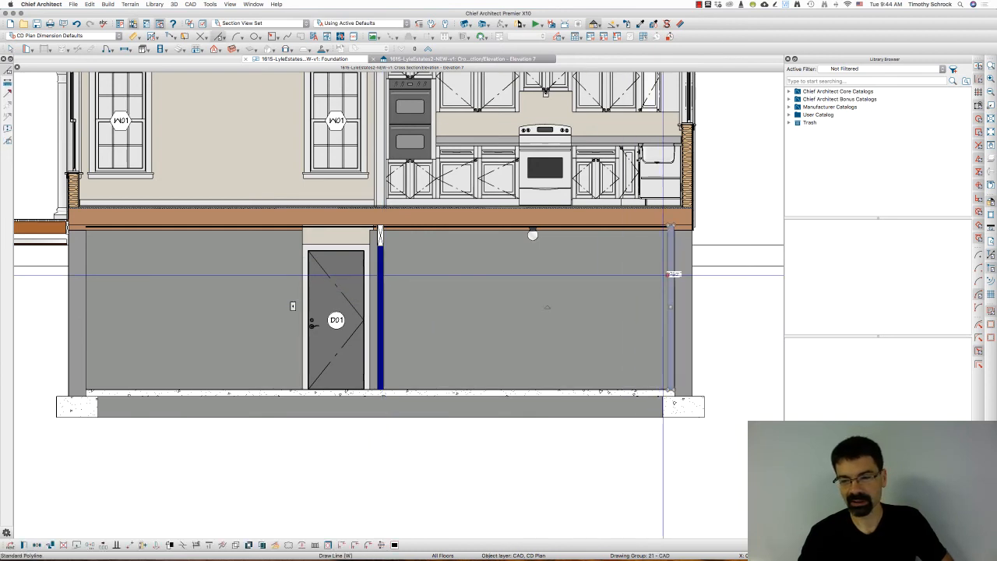
pyautogui.keyDown('shift'); pyautogui.click(380, 290); pyautogui.keyUp('shift')
pyautogui.press('Delete')
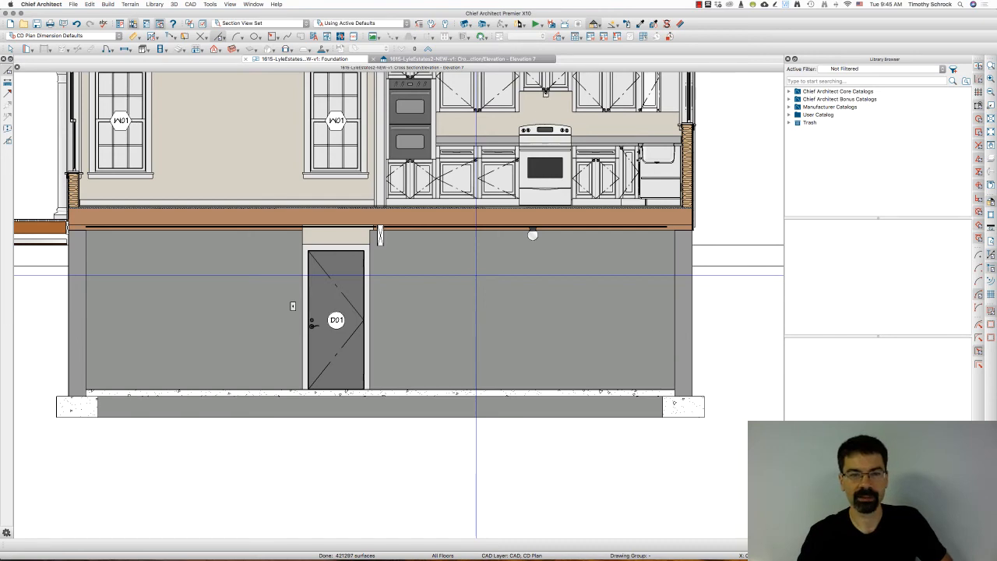
pyautogui.scroll(-3, 395, 347)
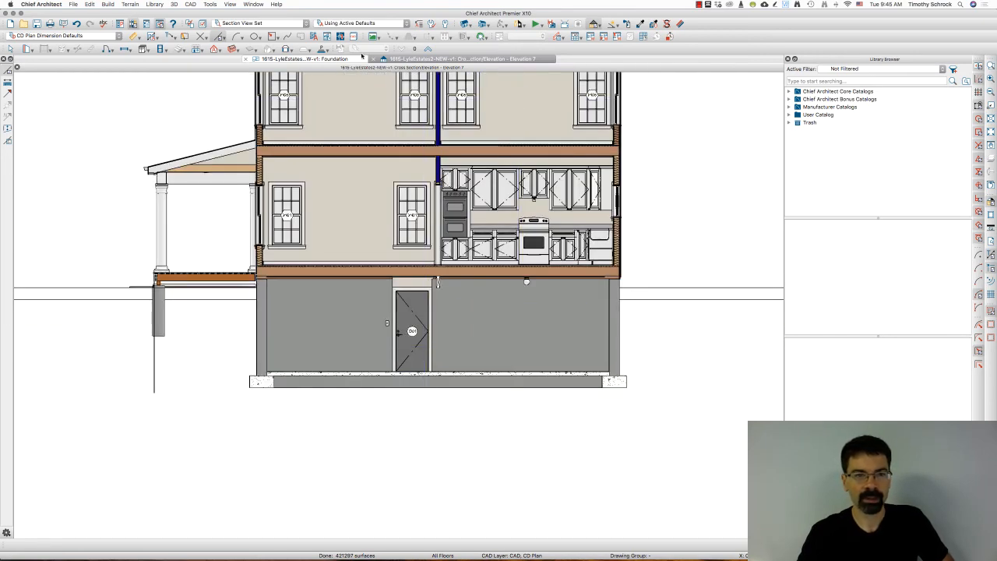
pyautogui.click(374, 59)
pyautogui.click(529, 293)
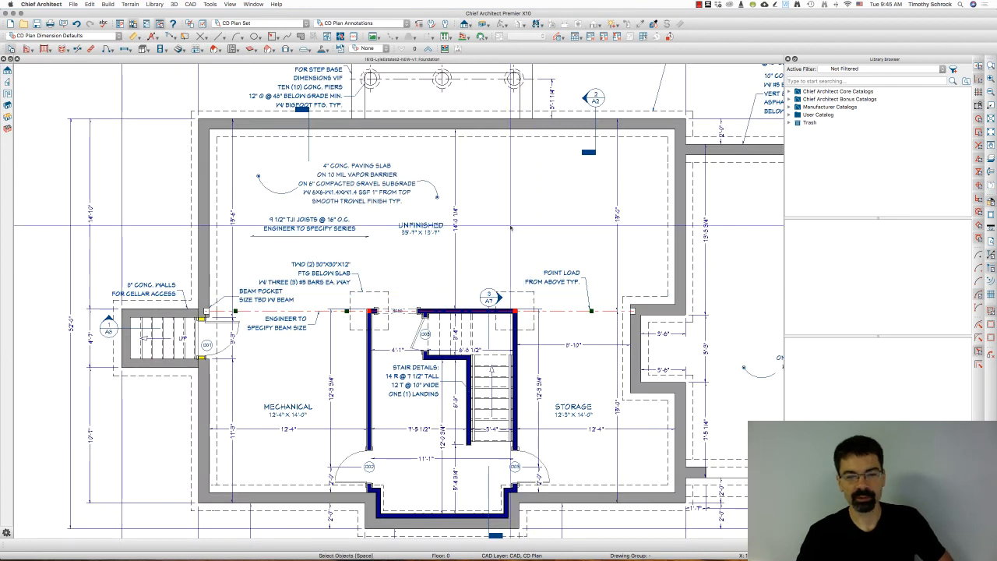